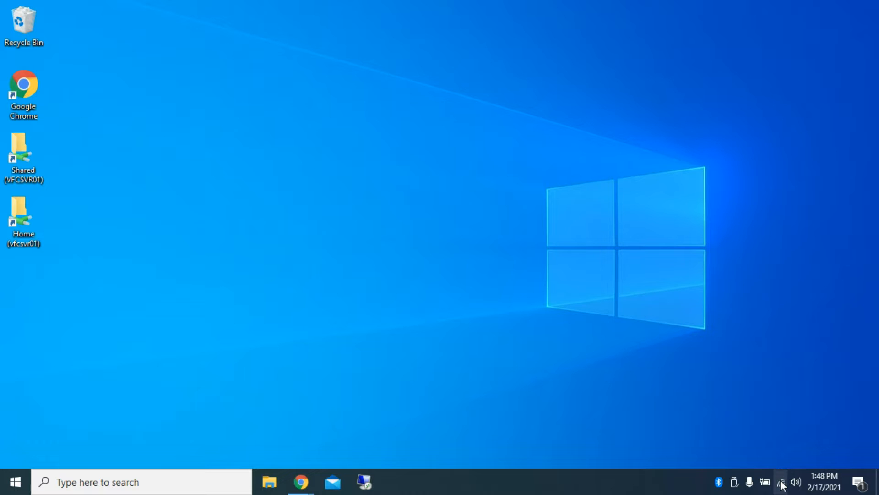
Step: Open the VPN page of the Windows network settings and start adding a VPN connection
left_click(782, 481)
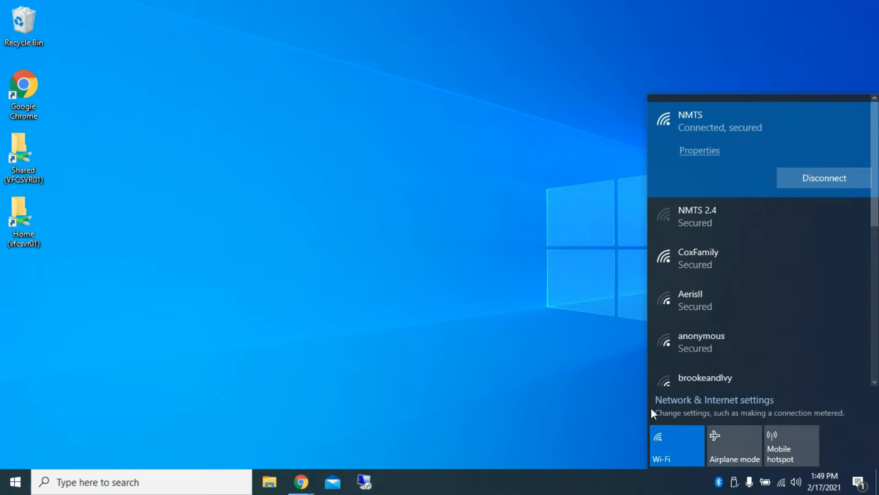
left_click(768, 407)
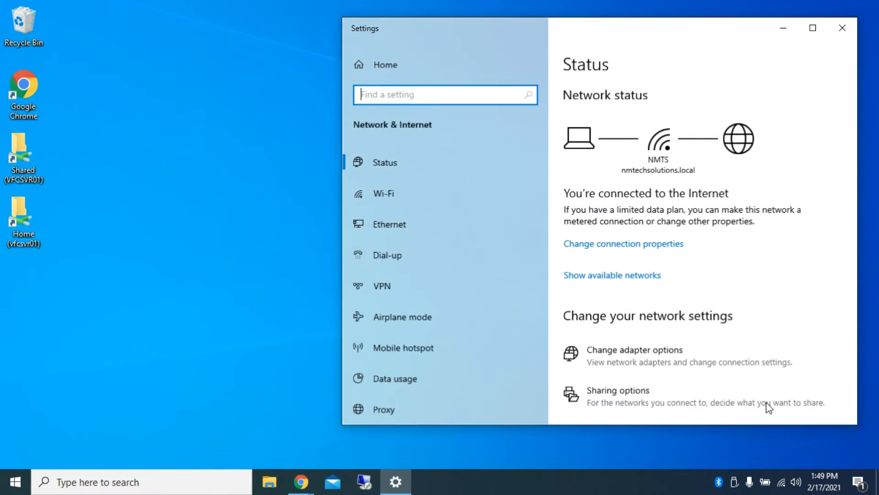
left_click(395, 284)
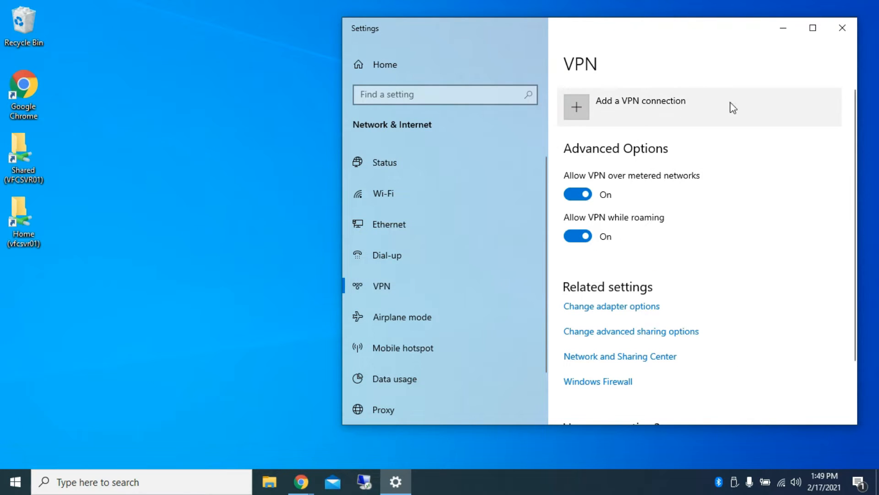
left_click(615, 109)
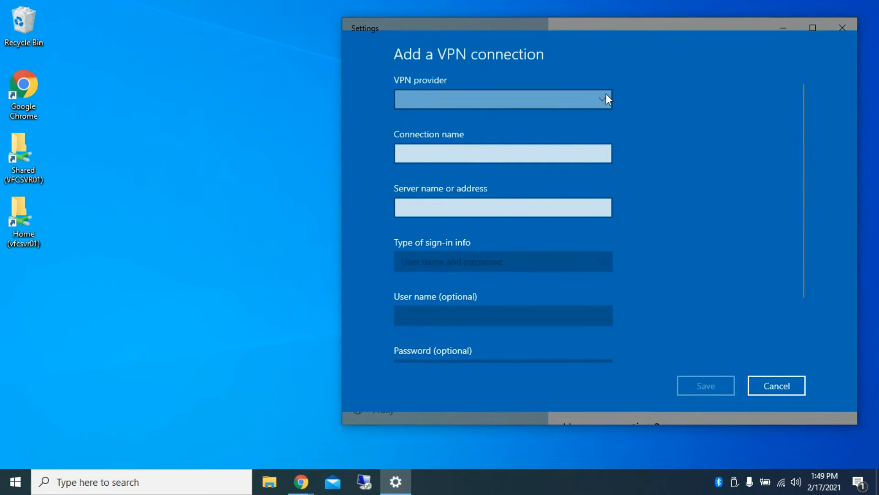
Step: Set the VPN provider to Windows (built-in) and the connection name to remote.nmvoices.org
left_click(576, 101)
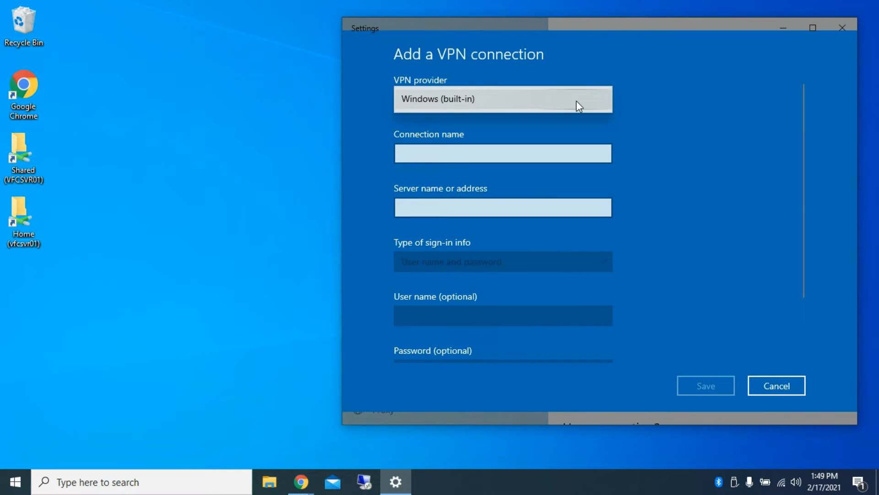
left_click(482, 97)
left_click(473, 155)
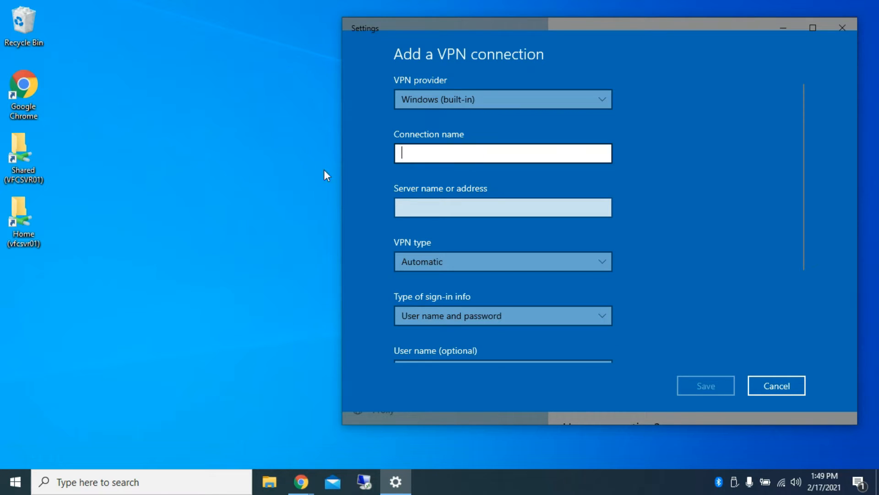
type("remote.nmvoices.org")
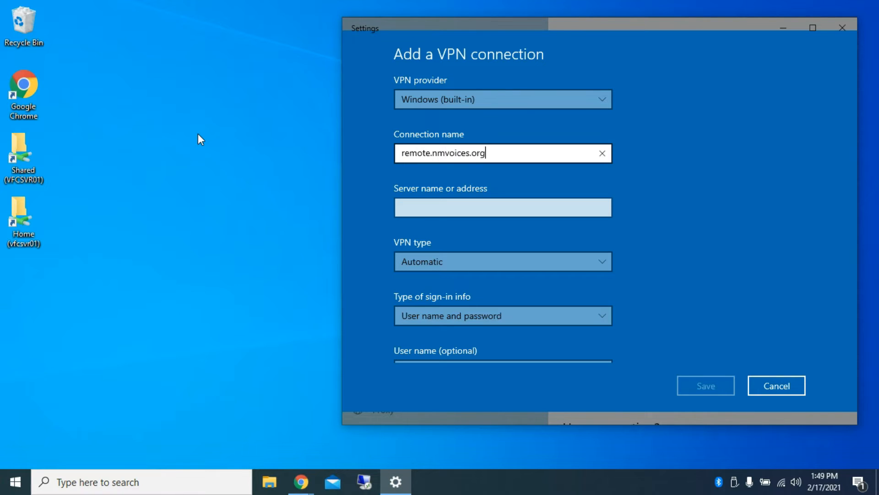
Step: Copy the connection name remote.nmvoices.org into the server address as well, and save the VPN connection
key("ctrl+a")
key("ctrl+x")
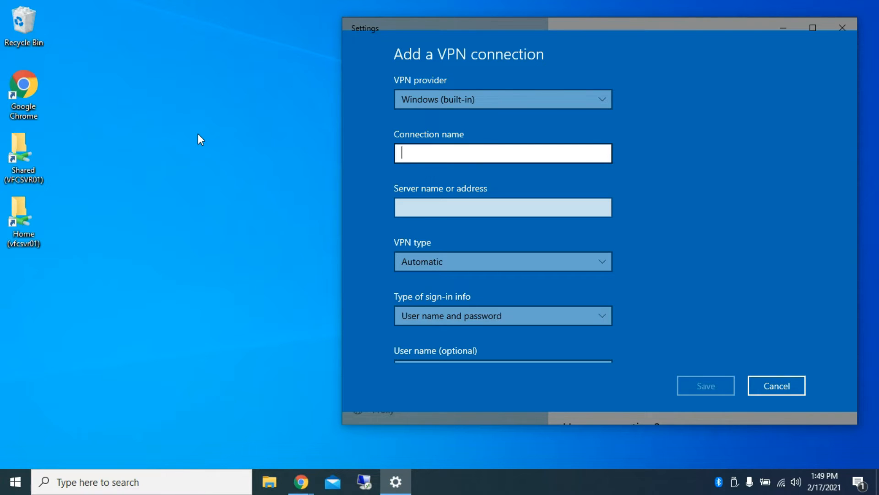
key("ctrl+v")
key("Tab")
key("ctrl+v")
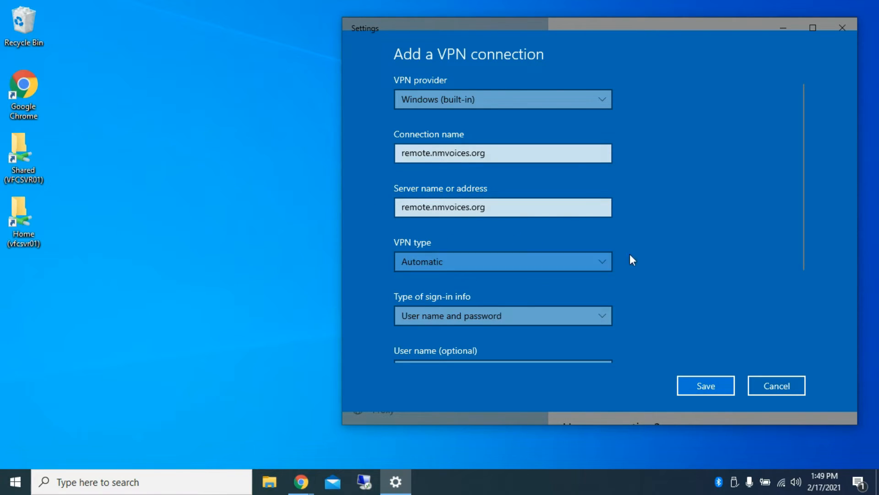
scroll(659, 257, "down", 3)
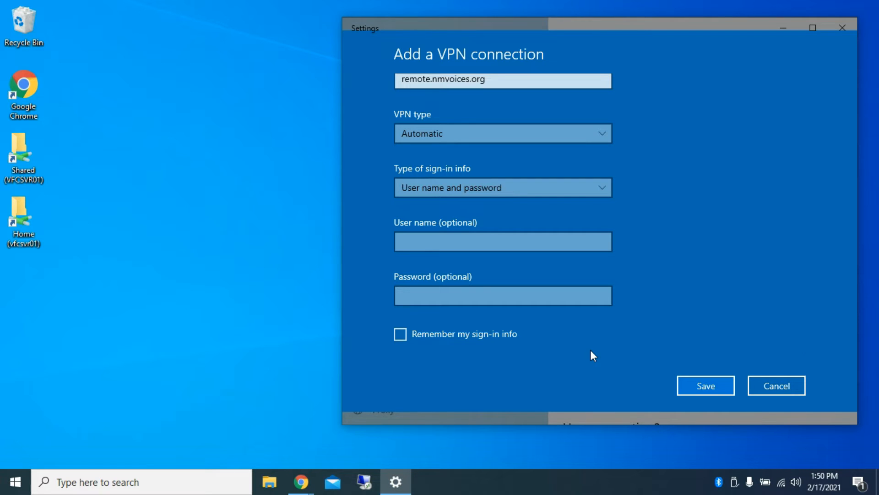
left_click(693, 386)
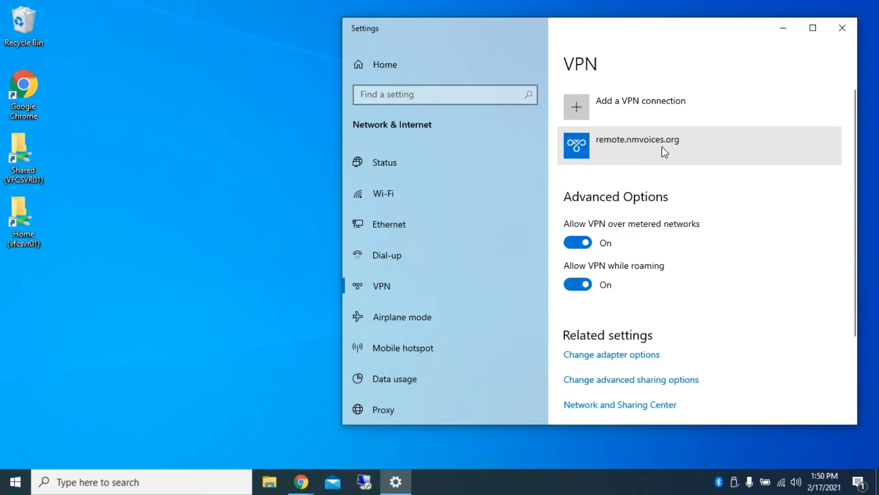
Step: Start connecting to the remote.nmvoices.org VPN from the list of available networks
left_click(662, 148)
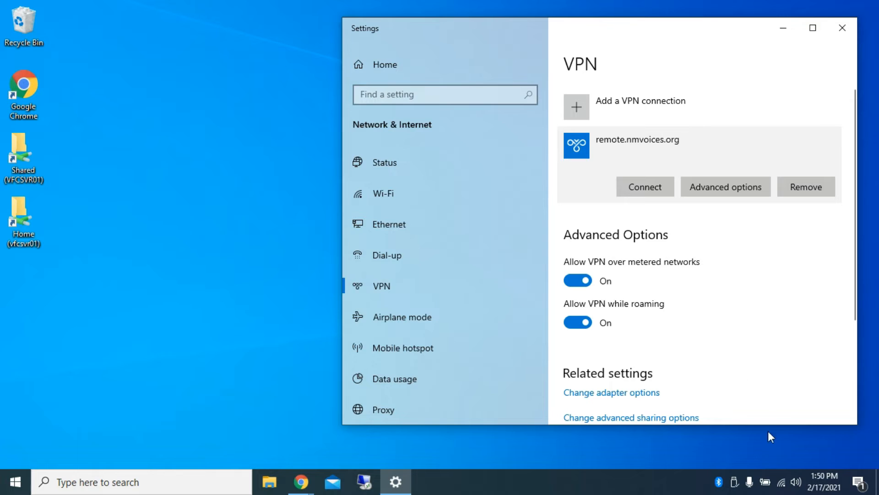
left_click(787, 485)
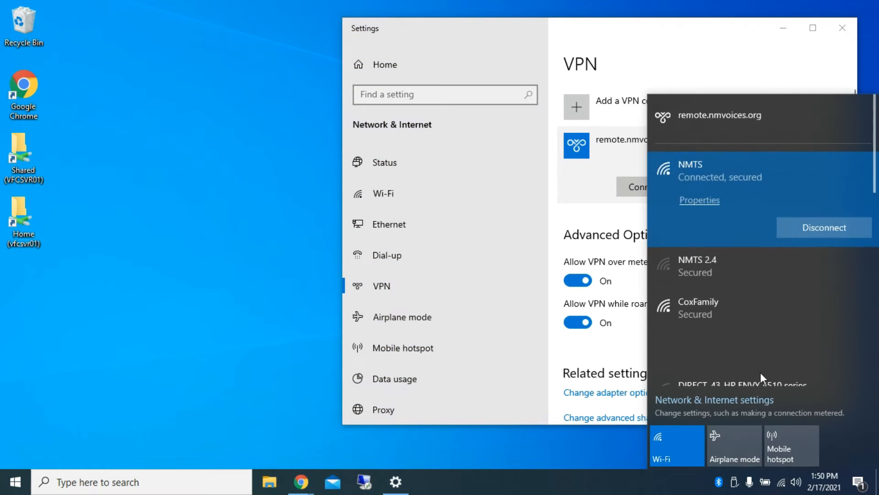
left_click(765, 110)
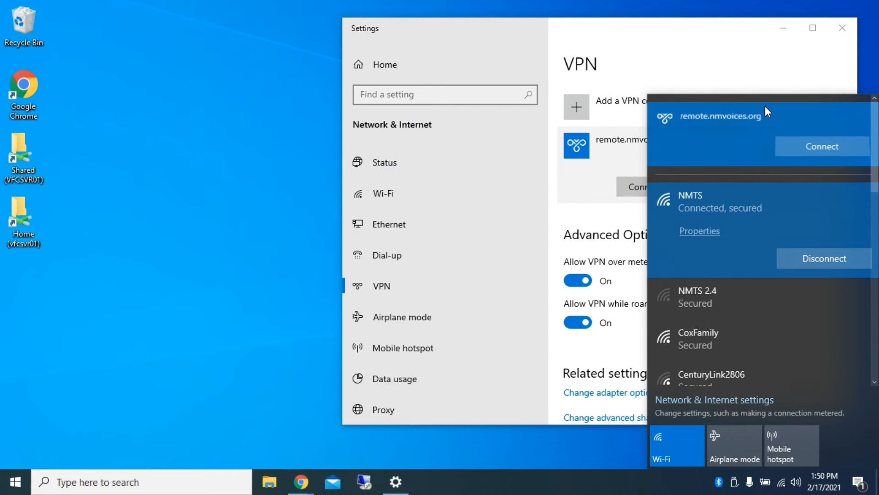
left_click(851, 148)
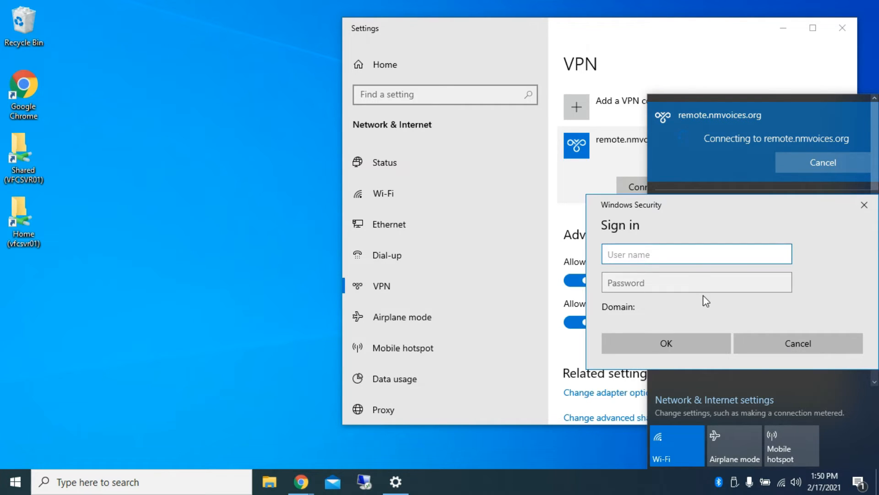
Step: Sign in to the VPN with the user name demonstration and the account password, and close Settings
type("d")
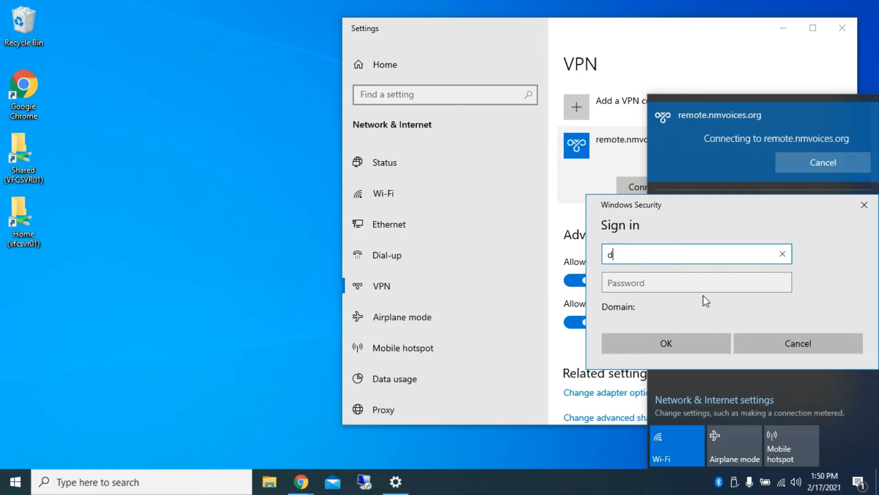
type("emonstration")
key("Tab")
type("*******")
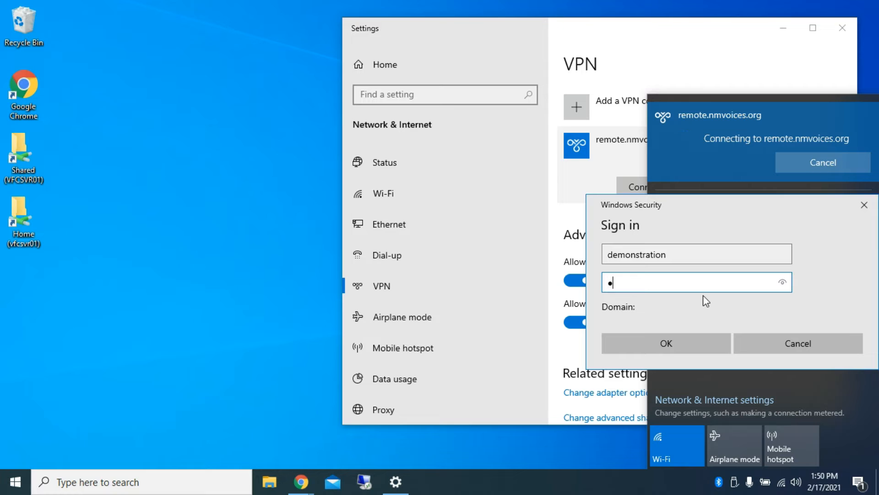
type("**")
left_click(650, 351)
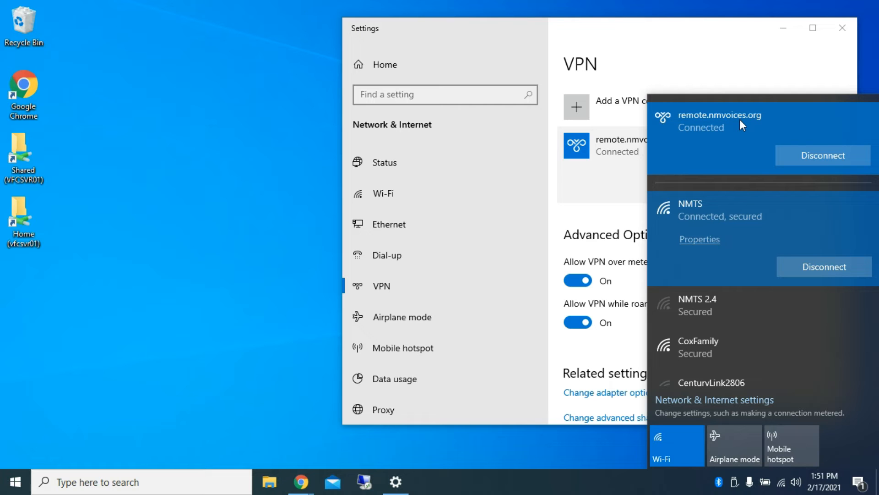
left_click(841, 27)
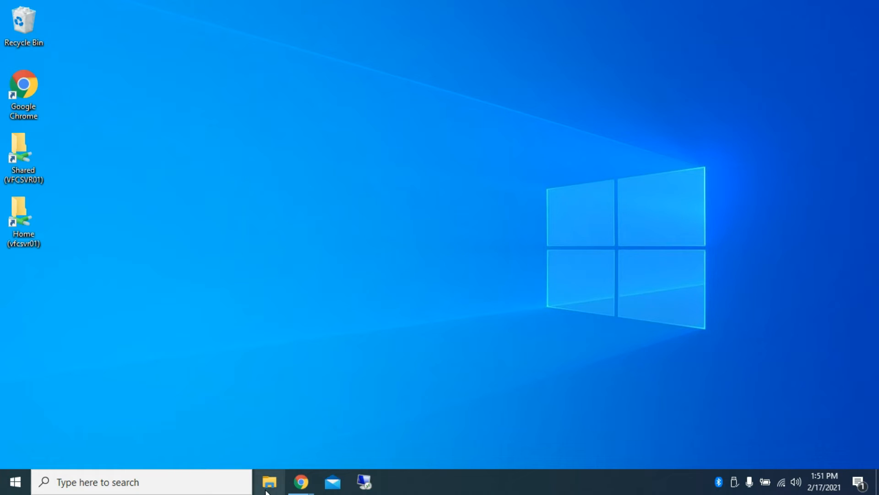
Step: Open the Desktop folder in File Explorer and start creating a new shortcut there
right_click(24, 285)
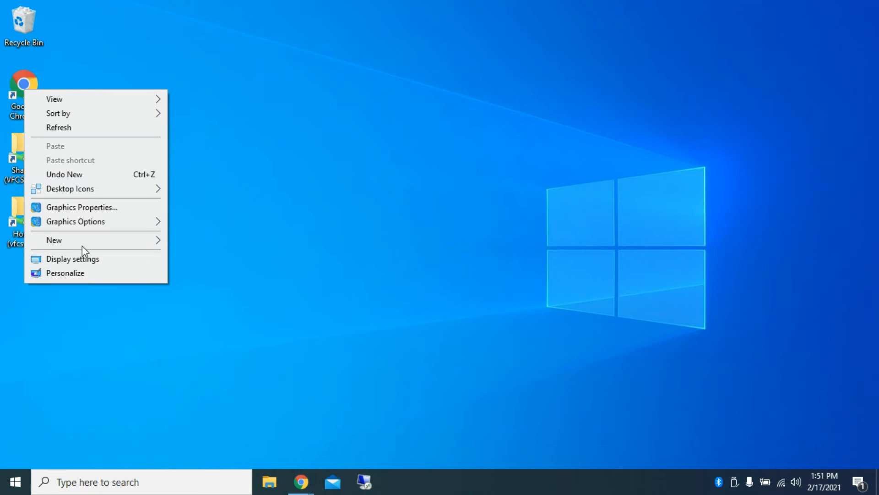
mouse_move(88, 242)
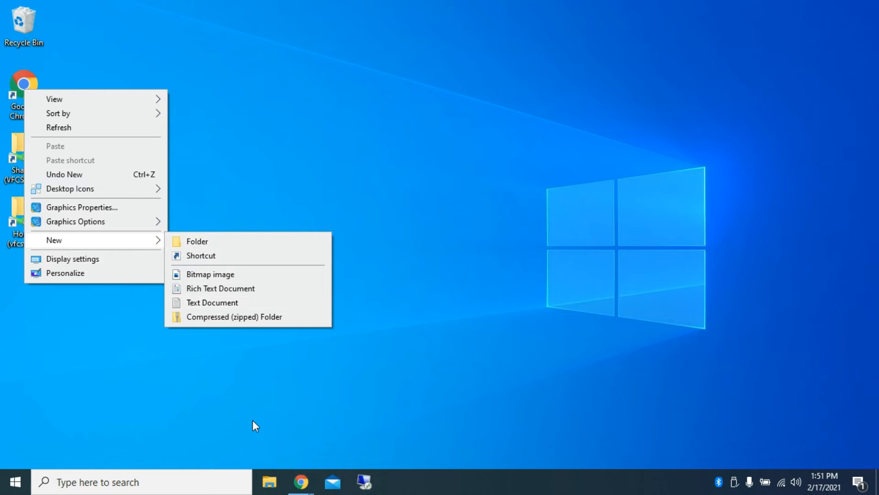
left_click(269, 482)
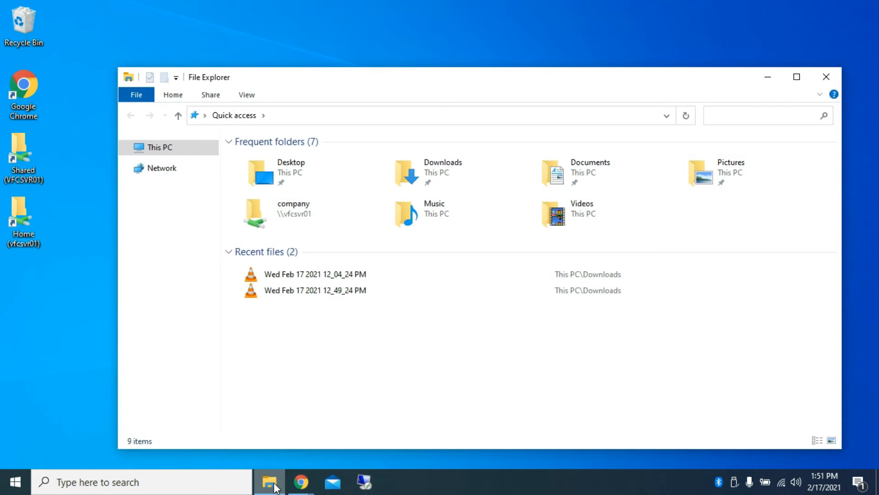
double_click(296, 170)
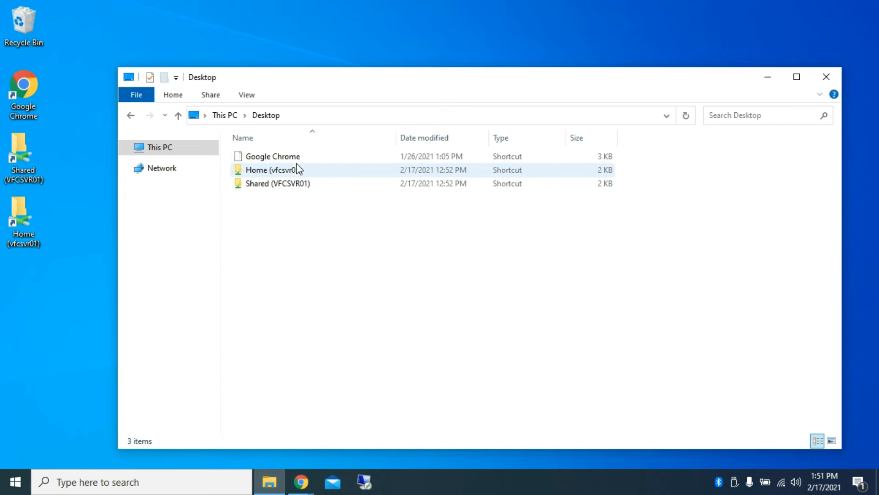
right_click(283, 242)
mouse_move(346, 369)
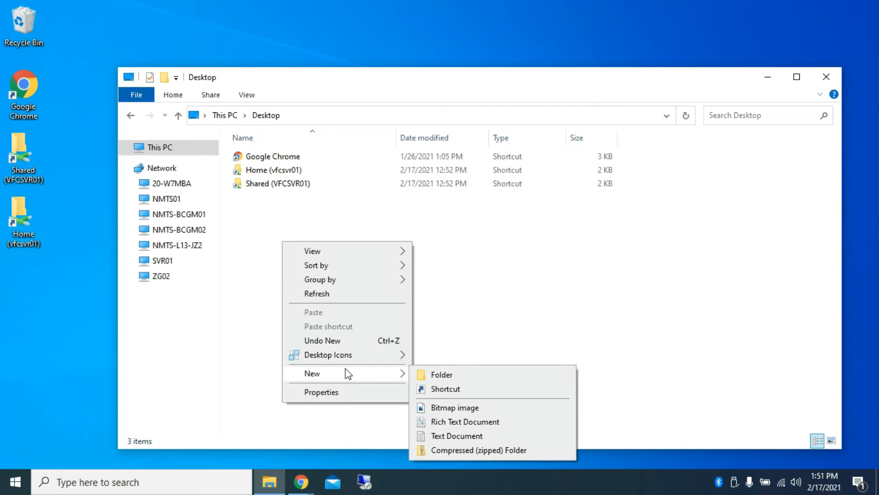
left_click(444, 388)
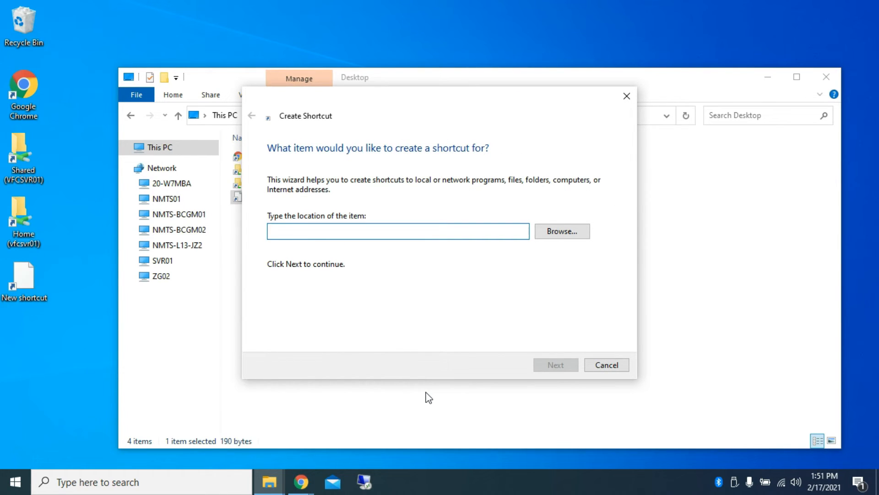
Step: Set the shortcut's target location to \\VFCSVR01\Share and continue to the naming page
type("\\\\")
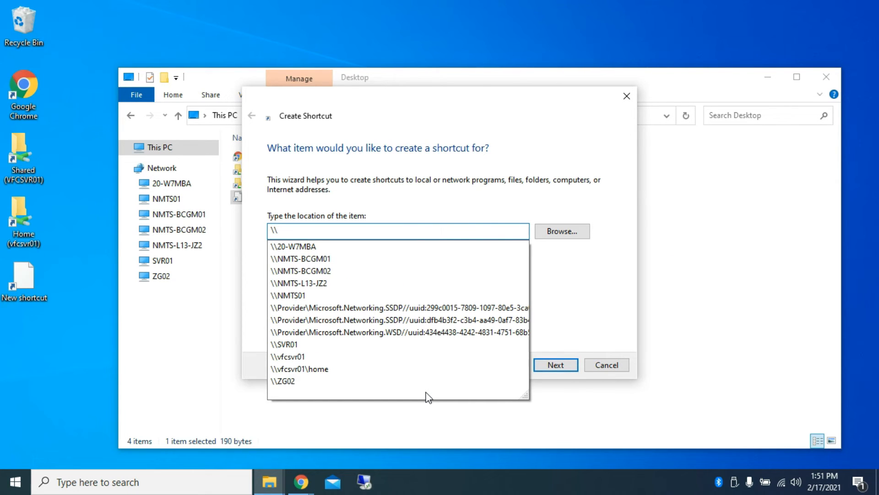
type("VFCSVR")
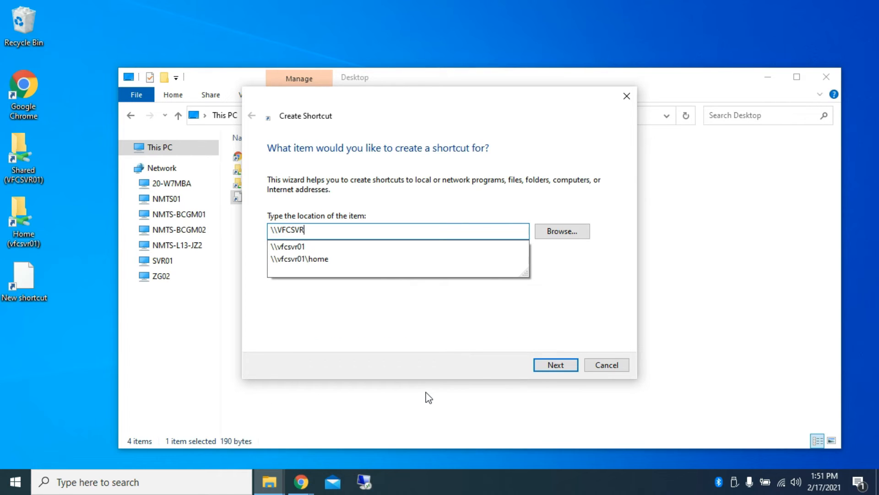
type("01\\")
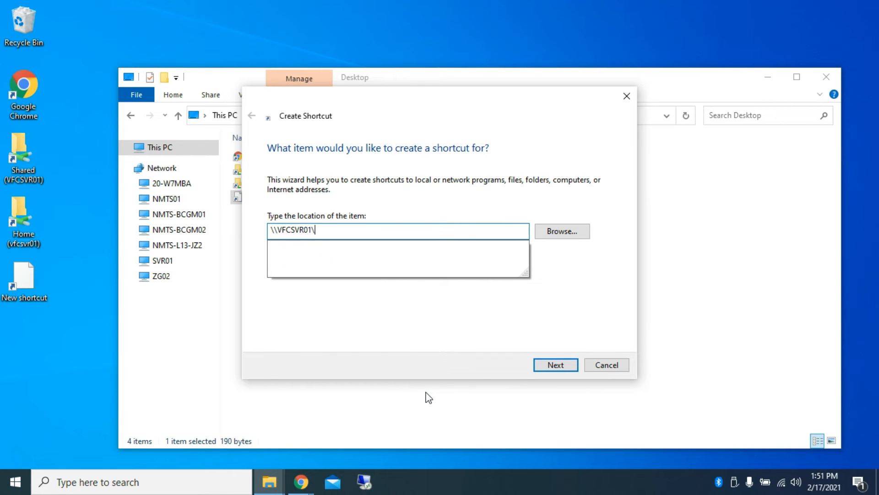
type("Sh")
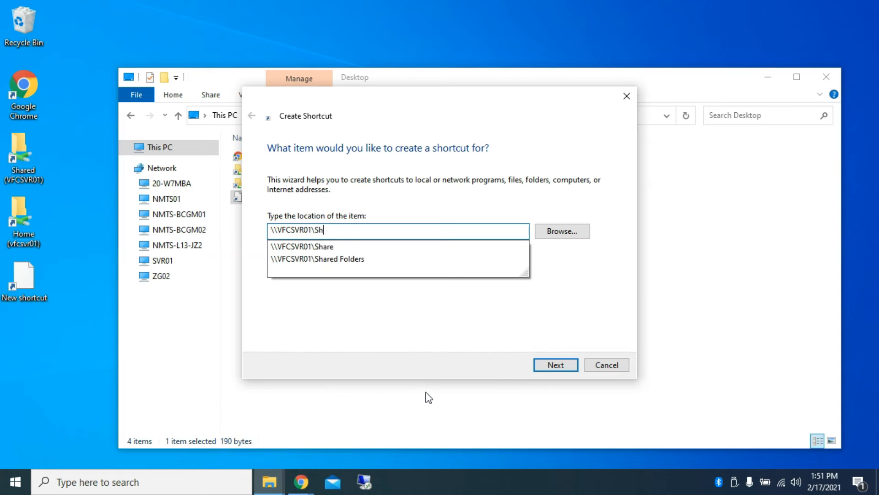
type("are")
left_click(347, 249)
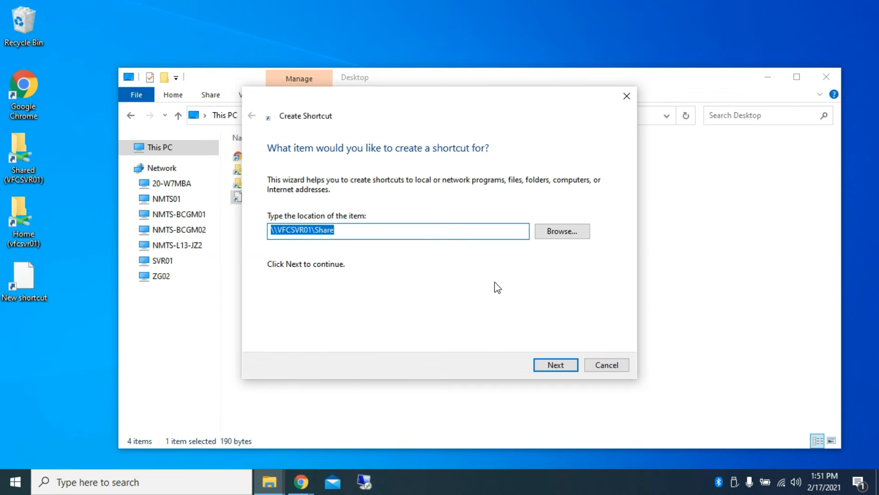
left_click(546, 364)
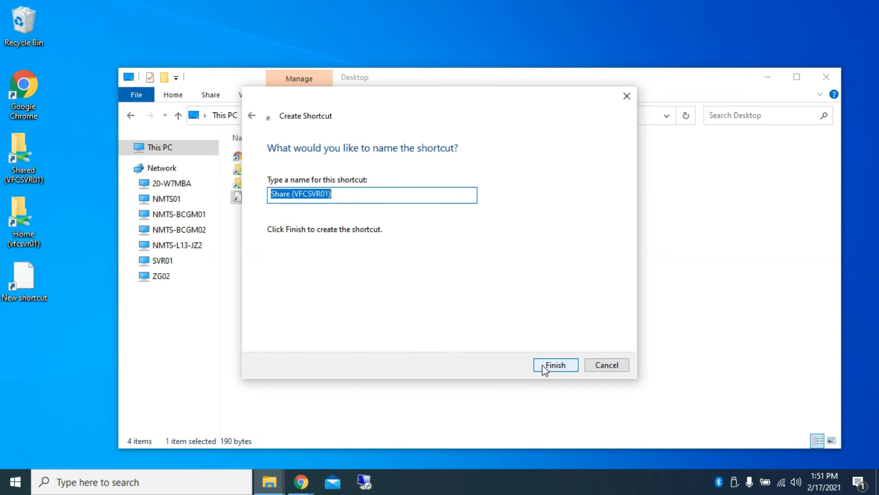
Step: Keep the shortcut name Share (VFCSVR01) and finish creating the shortcut
left_click(344, 190)
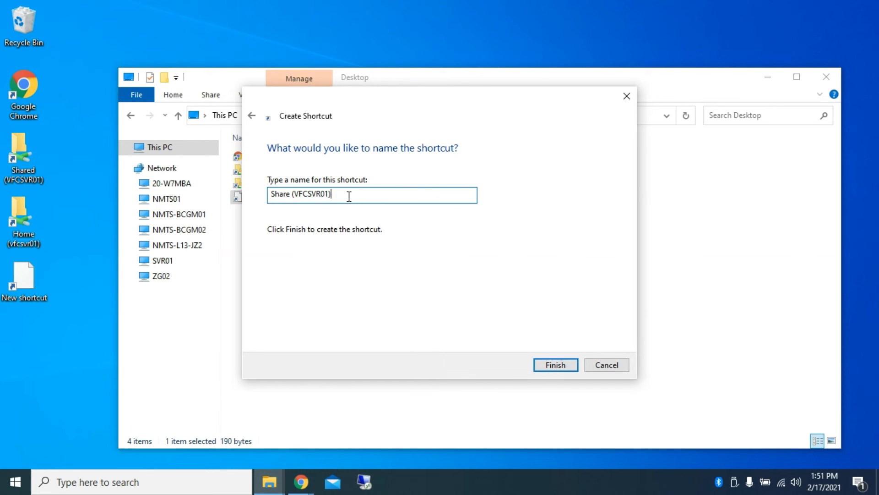
left_click_drag(290, 196, 365, 188)
left_click(363, 198)
left_click(554, 365)
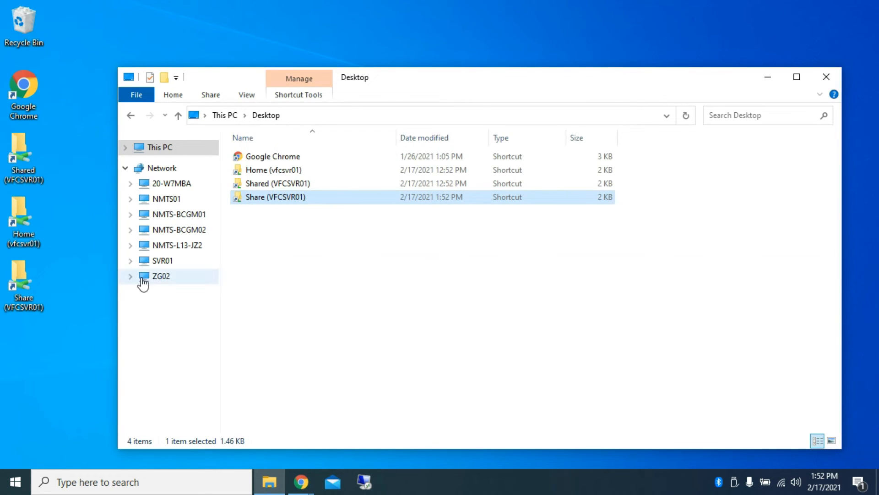
Step: Delete the older Home (vfcsvr01) and Shared (VFCSVR01) shortcuts from the Desktop folder
right_click(272, 223)
left_click(300, 170)
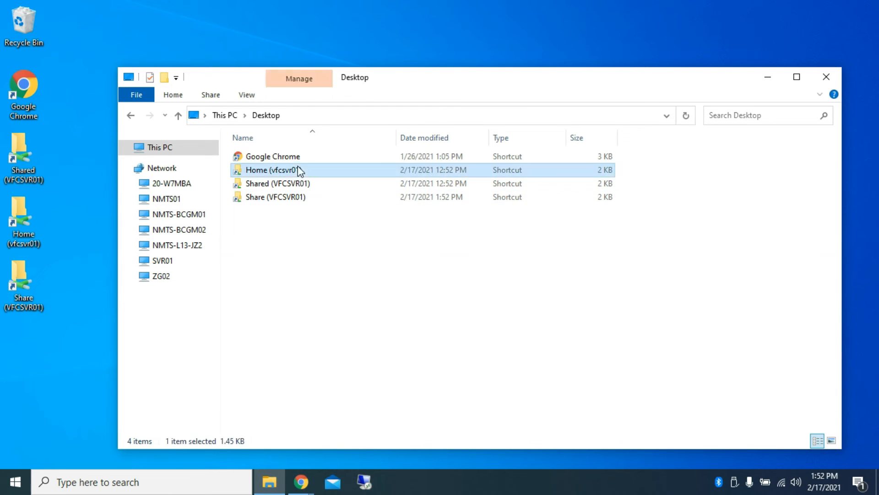
left_click(295, 183, "ctrl")
key("Delete")
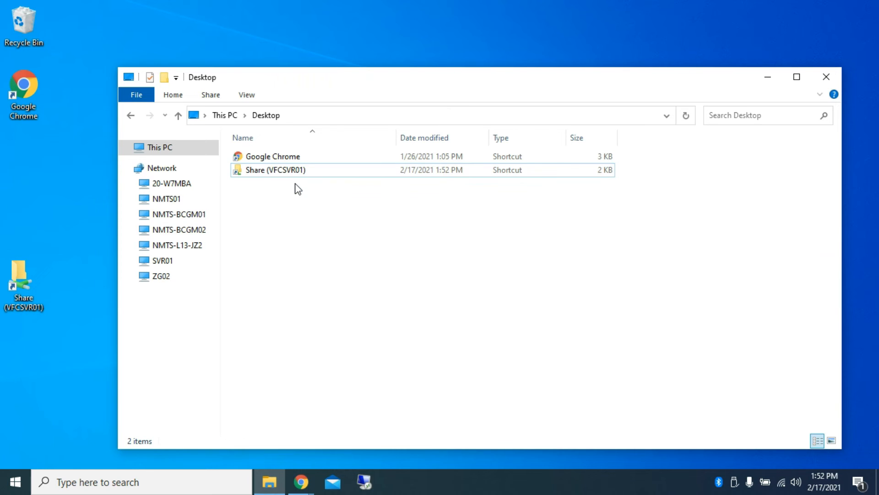
Step: Start a new shortcut in the Desktop folder, set its target location to \\vfcsvr01\Home, and continue to the naming page
right_click(271, 210)
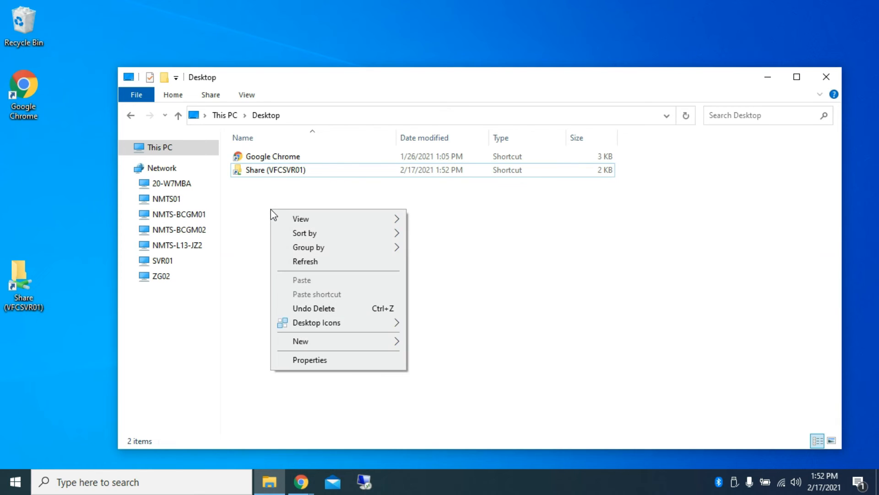
mouse_move(332, 341)
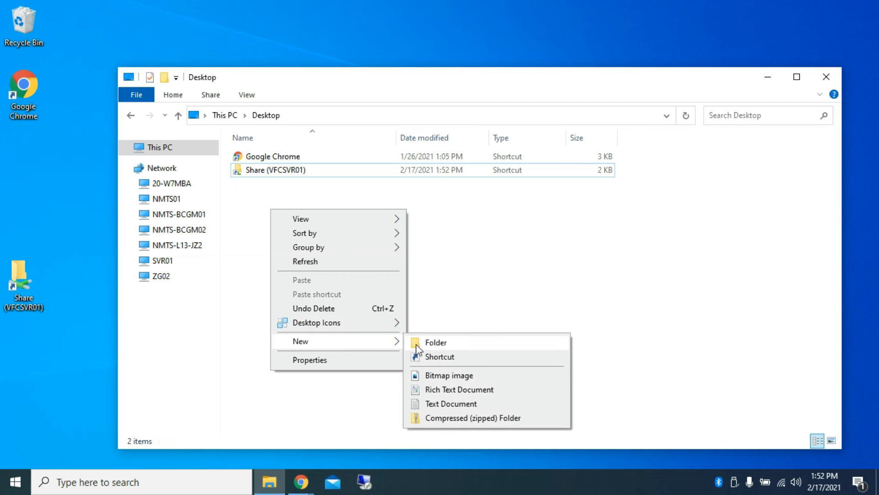
left_click(422, 356)
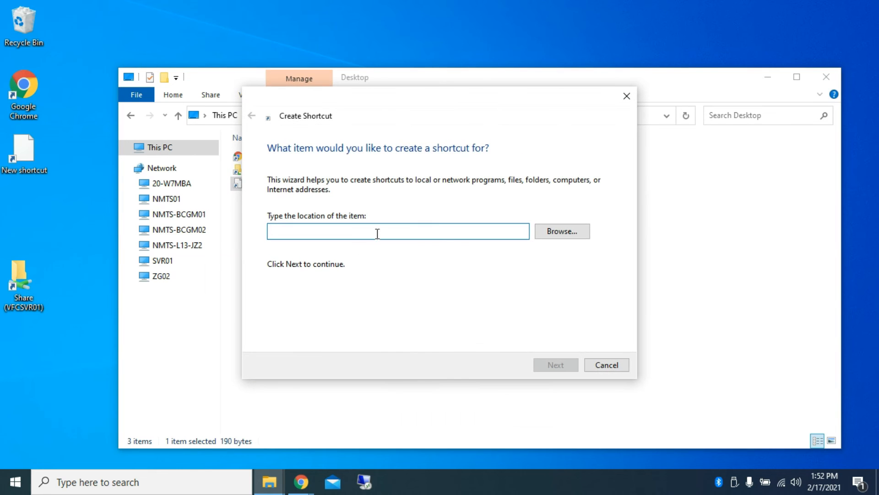
type("\\\\vfcsvr")
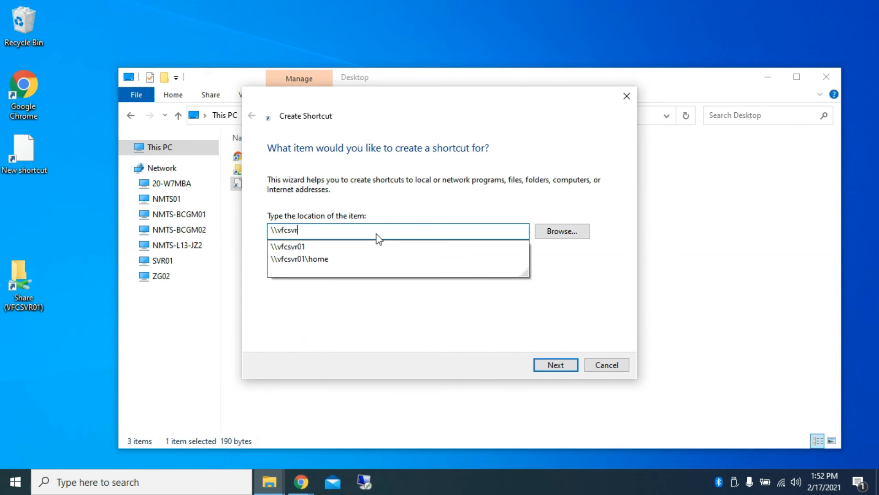
type("01\\")
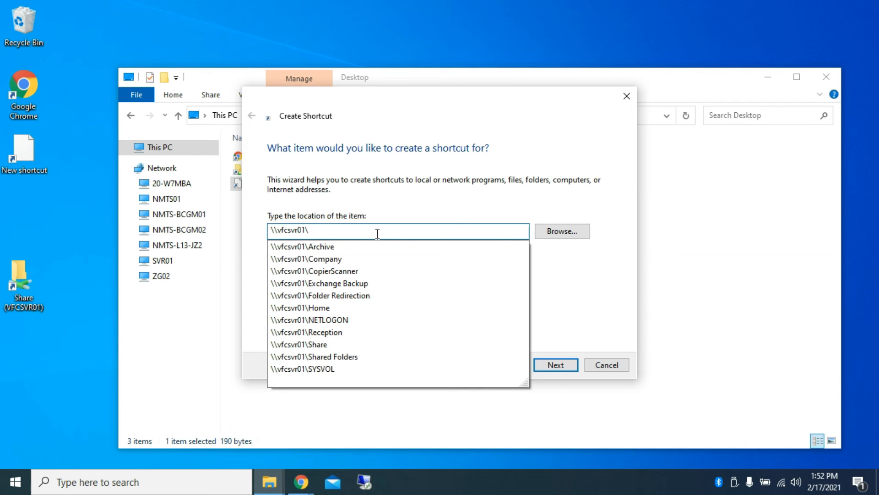
type("Home")
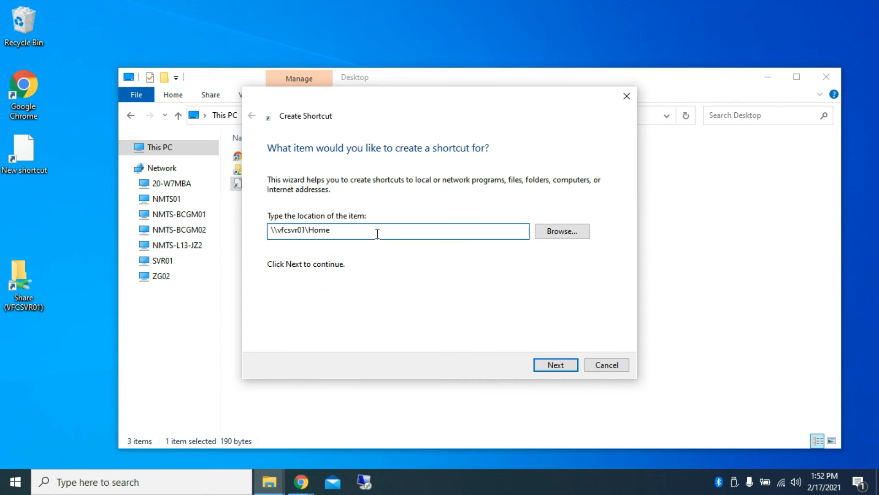
key("BackSpace")
key("BackSpace")
key("BackSpace")
key("BackSpace")
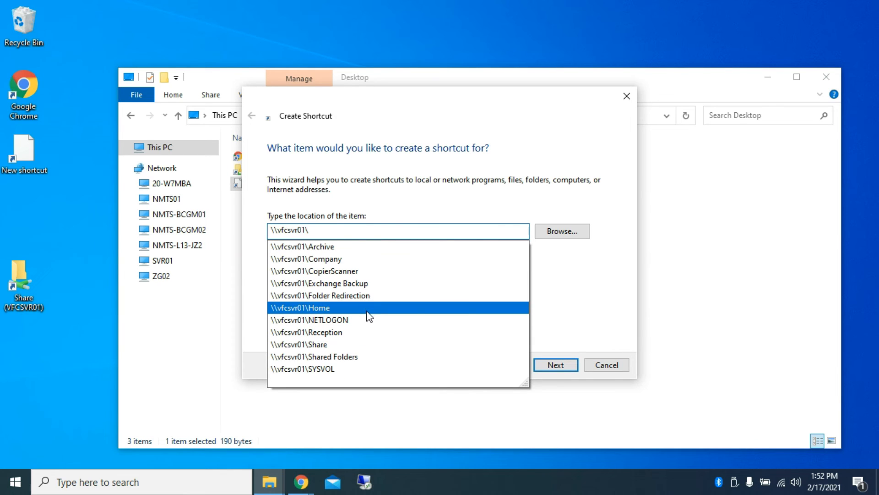
left_click(367, 309)
left_click(548, 363)
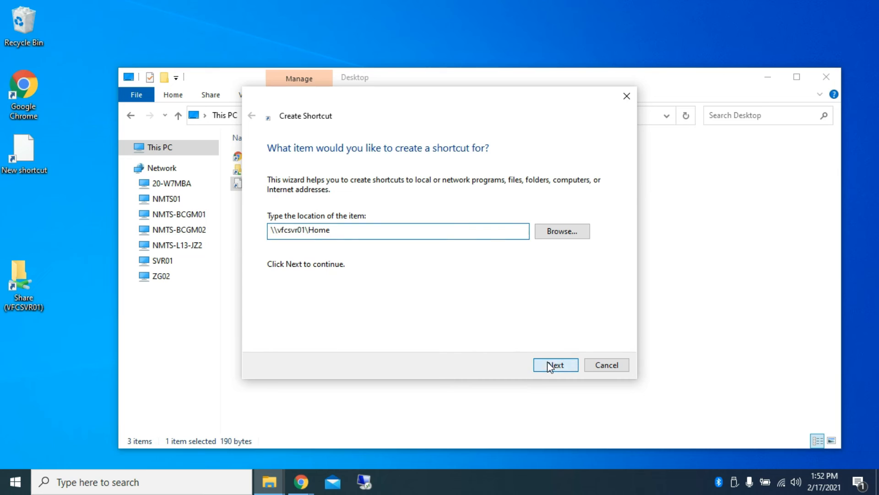
Step: Name the shortcut Home (VFCSVR01), with the server name in capitals, and finish creating it
left_click(344, 195)
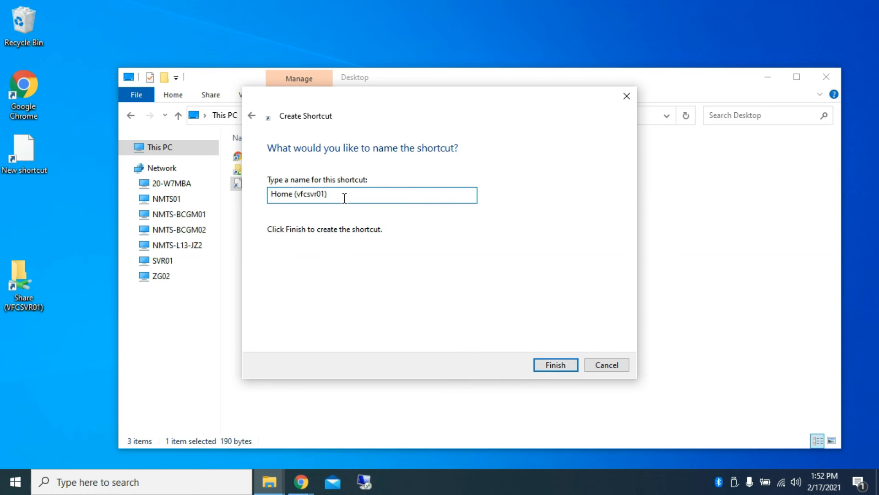
double_click(306, 192)
type("(VFCSVR01)")
left_click(553, 366)
left_click(279, 238)
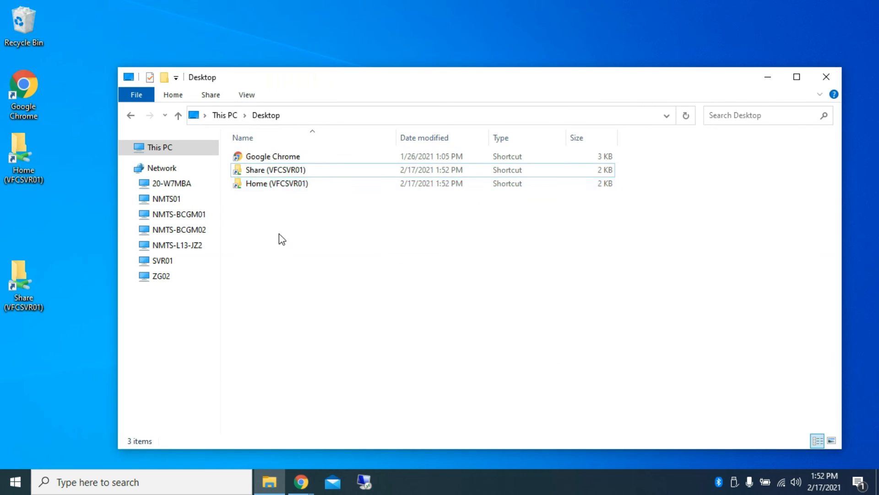
Step: Test the Home (VFCSVR01) and Share (VFCSVR01) shortcuts by opening each network folder, and close File Explorer
left_click(272, 186)
double_click(272, 185)
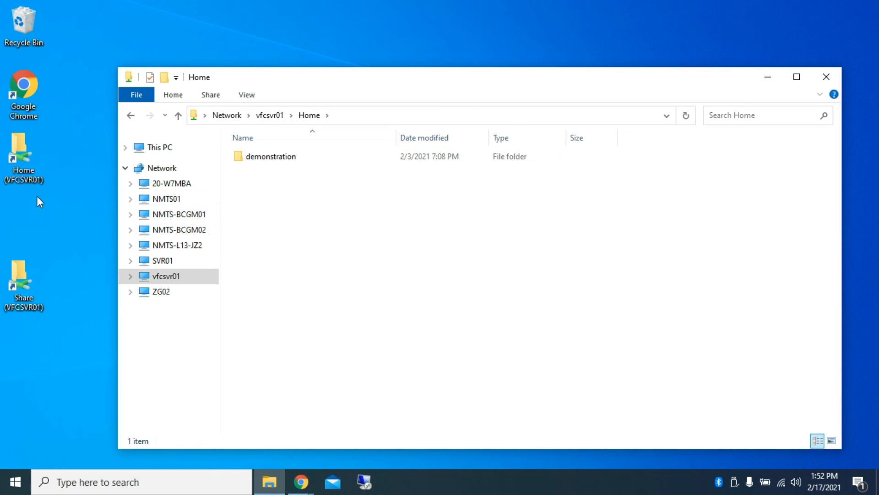
left_click(133, 118)
double_click(261, 185)
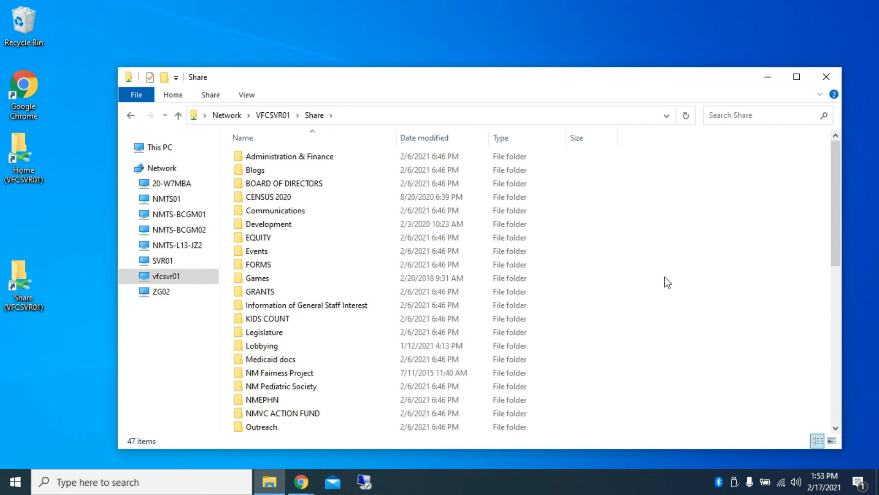
left_click(827, 78)
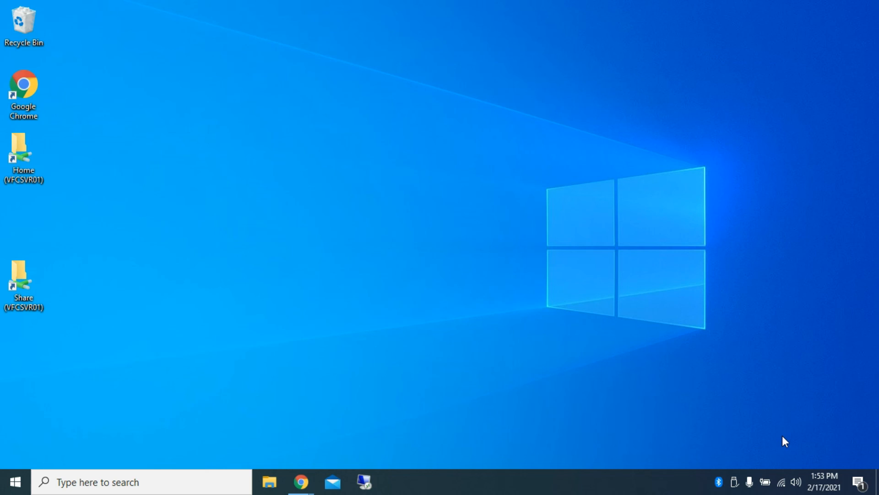
Step: Disconnect the remote.nmvoices.org VPN connection from the list of available networks
left_click(782, 479)
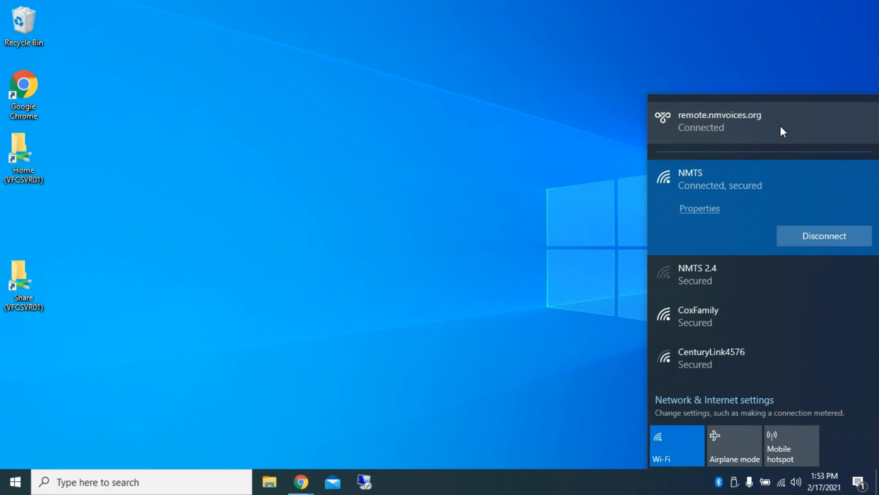
left_click(781, 126)
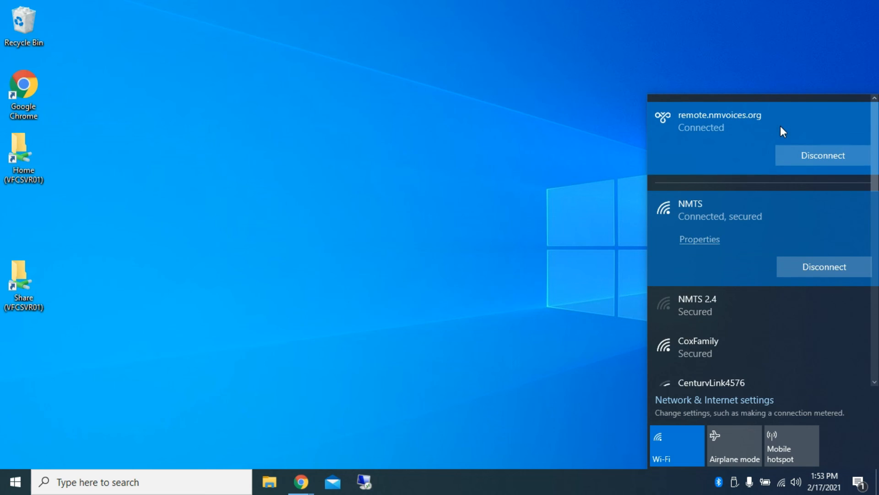
left_click(814, 155)
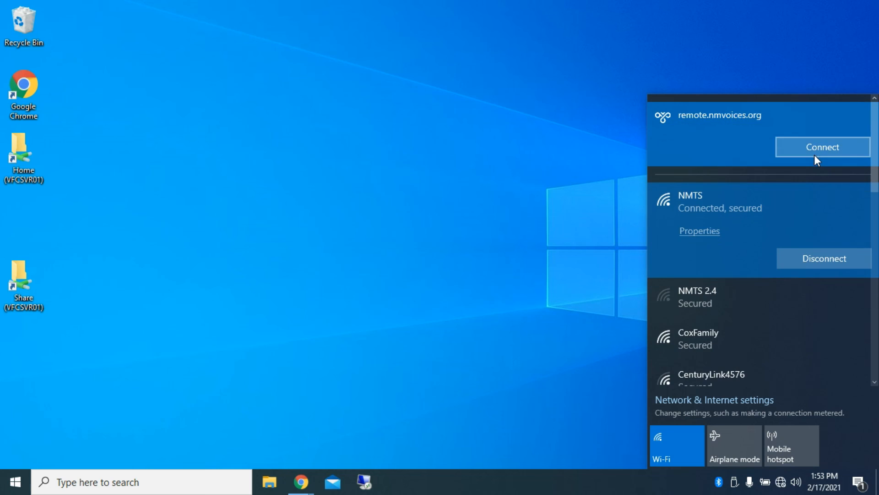